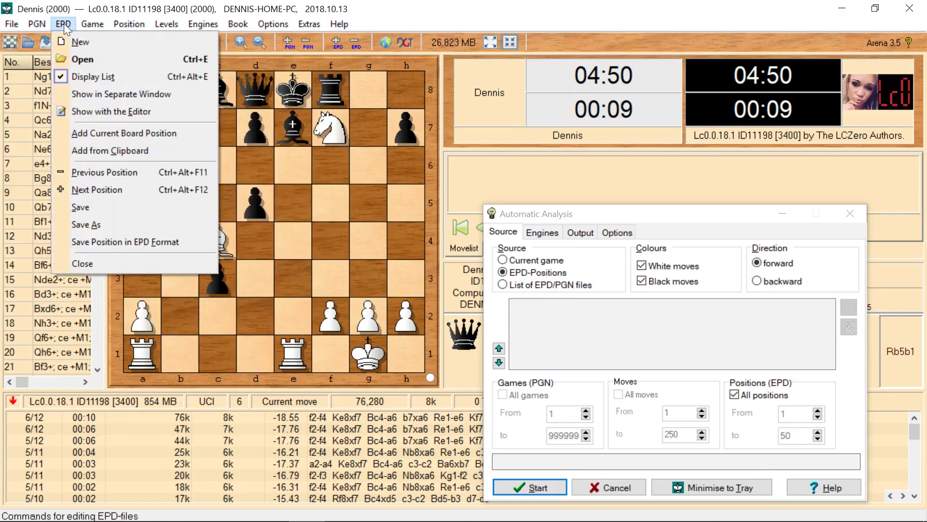
Open the position file mateIn1.epd from the EPD folder
left_click(63, 23)
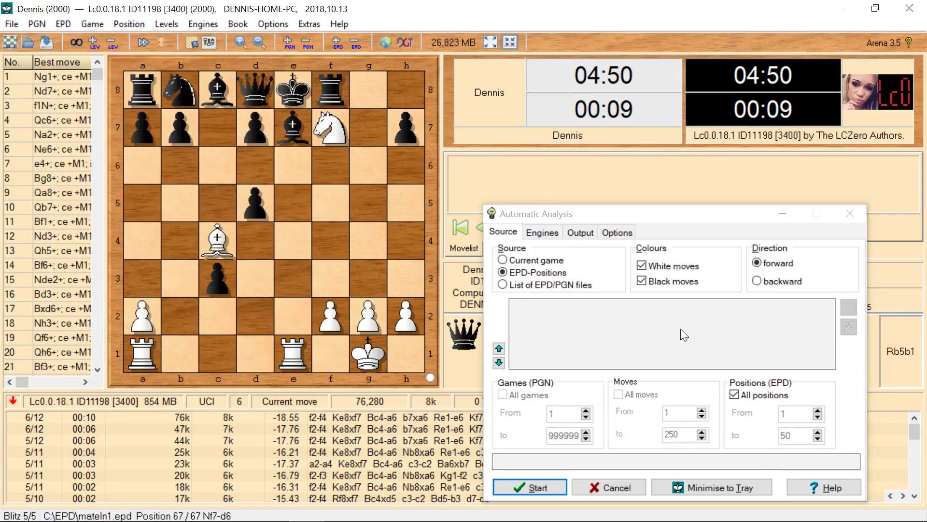
left_click(62, 26)
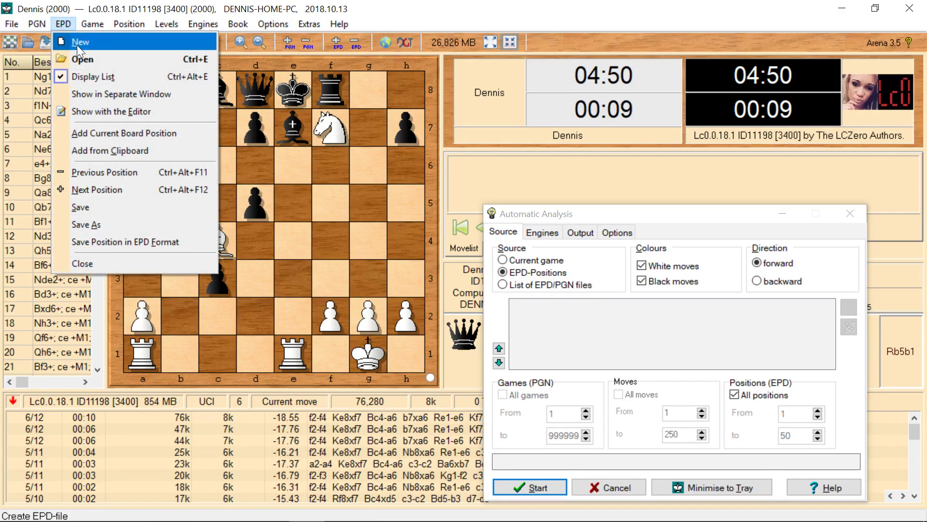
left_click(80, 59)
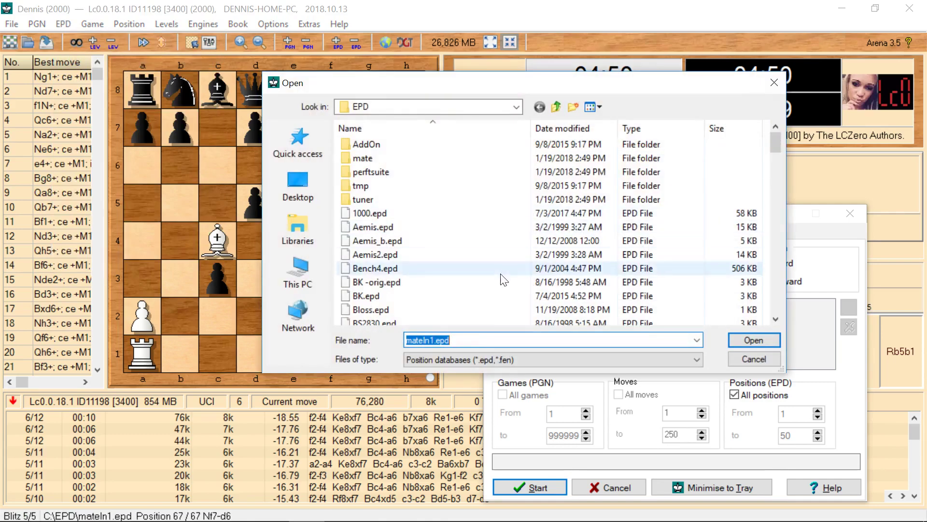
left_click_drag(775, 149, 786, 312)
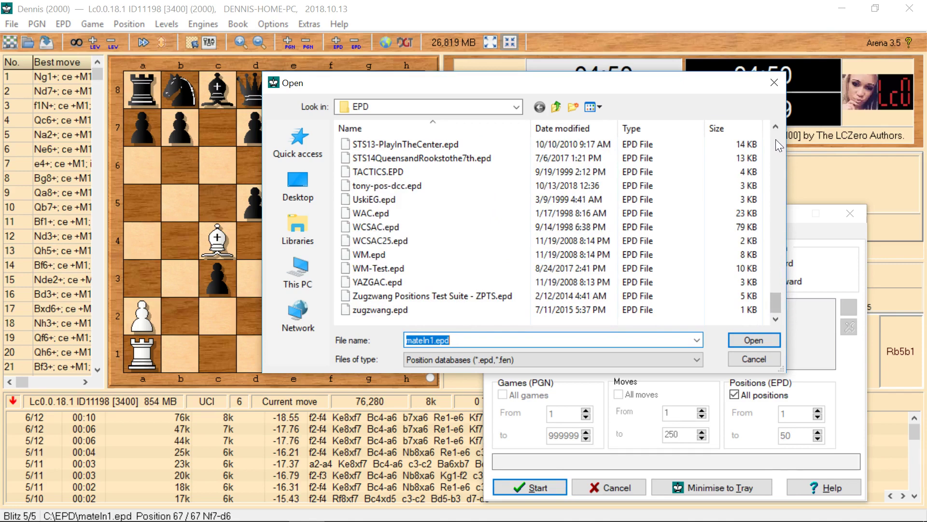
scroll(779, 146, "up", 12)
scroll(780, 146, "up", 4)
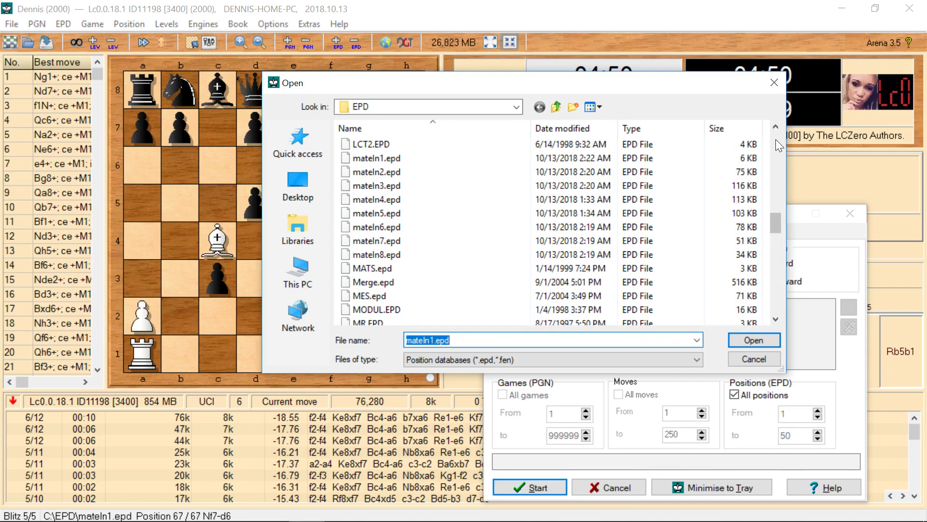
left_click(374, 160)
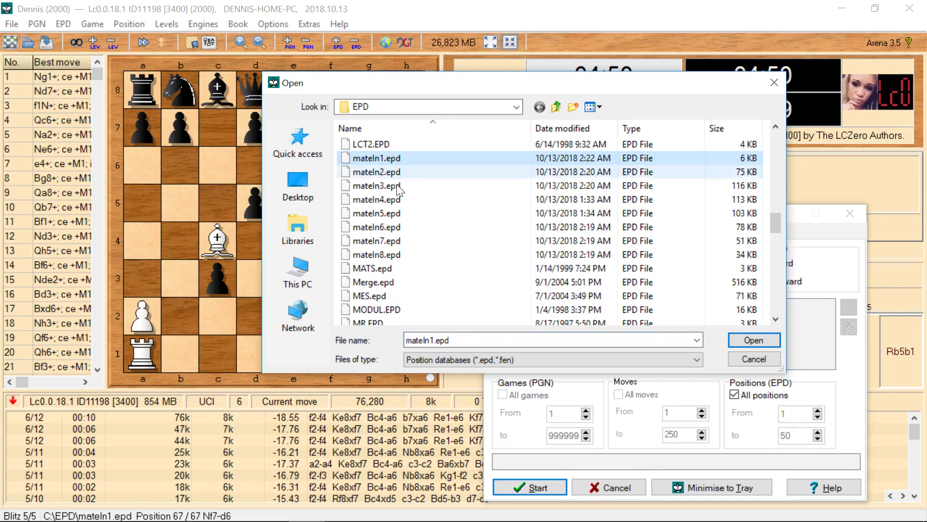
left_click(744, 343)
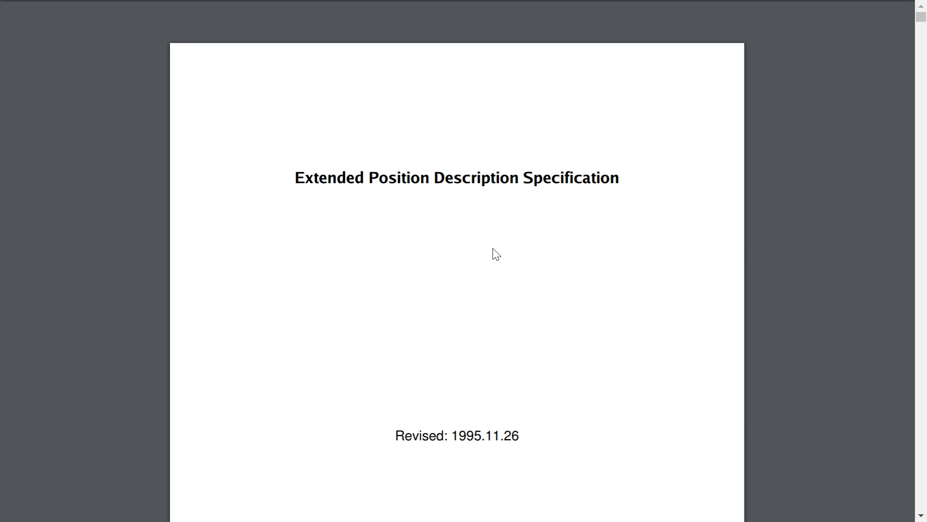
Skim EPDSpecification.pdf from the title page through the contents to section 4 on the four EPD data fields
mouse_move(844, 370)
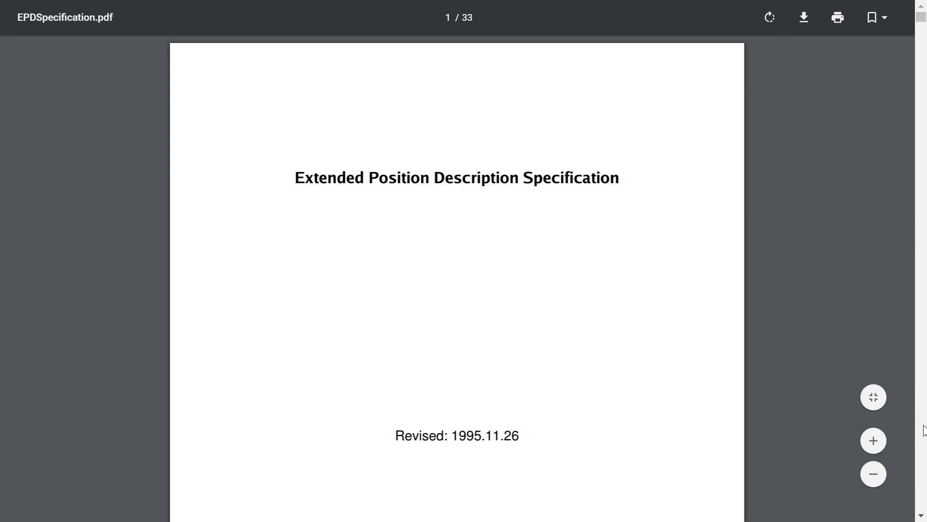
scroll(924, 431, "down", 10)
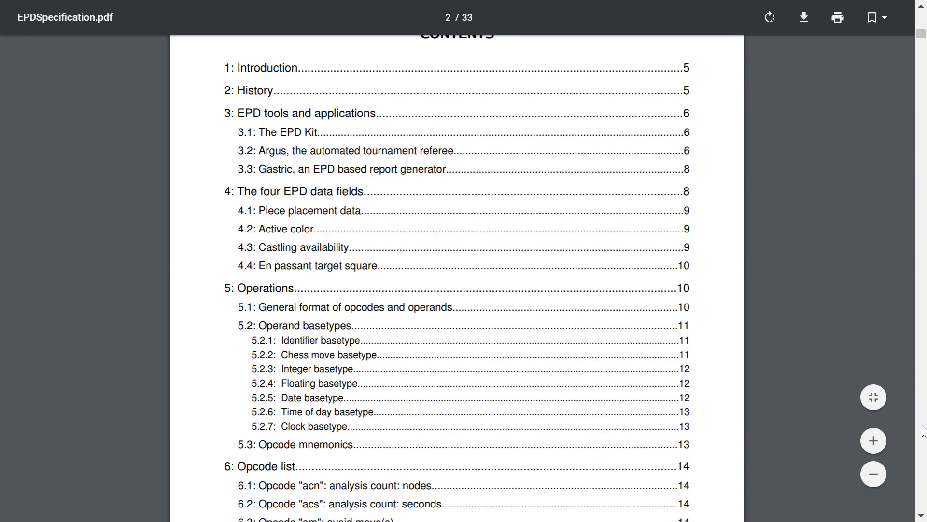
scroll(924, 431, "down", 20)
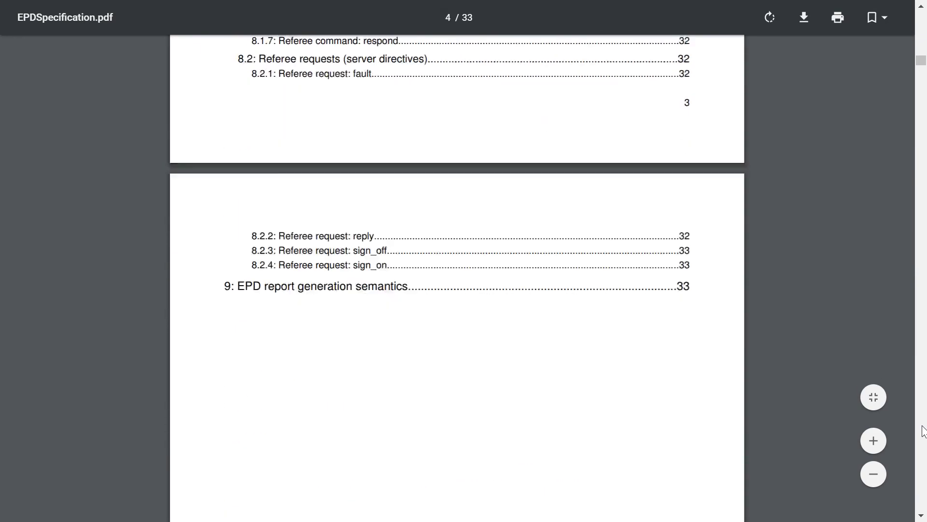
scroll(923, 431, "down", 20)
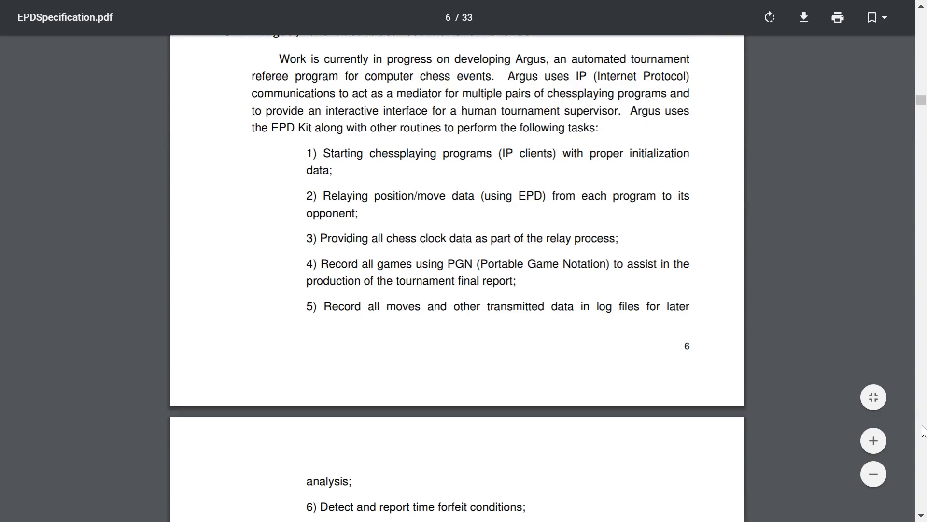
scroll(923, 432, "down", 20)
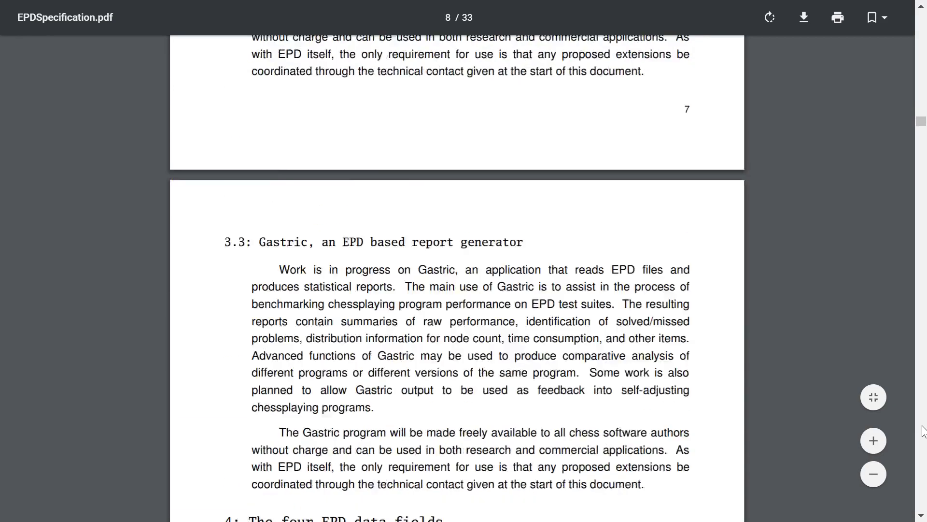
scroll(923, 432, "down", 9)
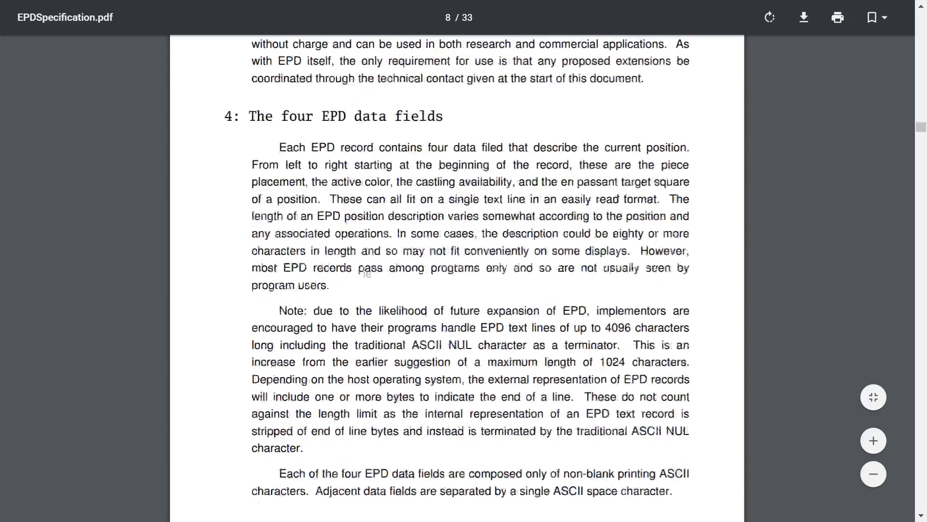
scroll(457, 278, "down", 6)
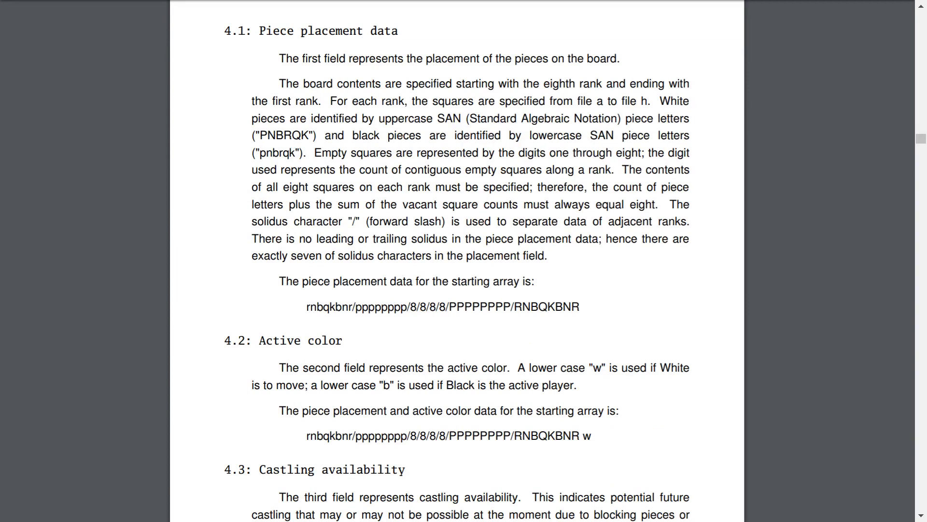
Read sections 4.1 to 4.4 on piece placement, active color, castling availability and en passant target square, including the starting array examples
left_click_drag(307, 306, 580, 307)
left_click(414, 323)
scroll(671, 351, "down", 3)
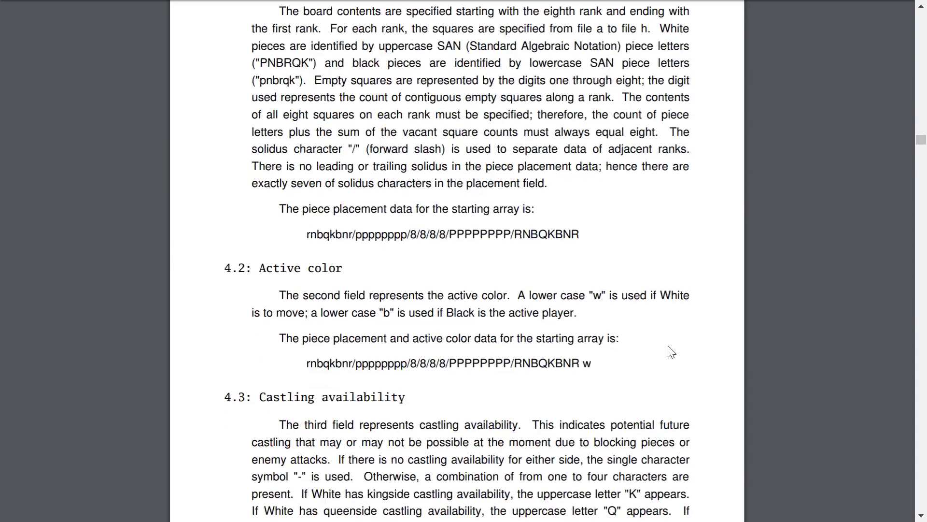
scroll(671, 352, "down", 3)
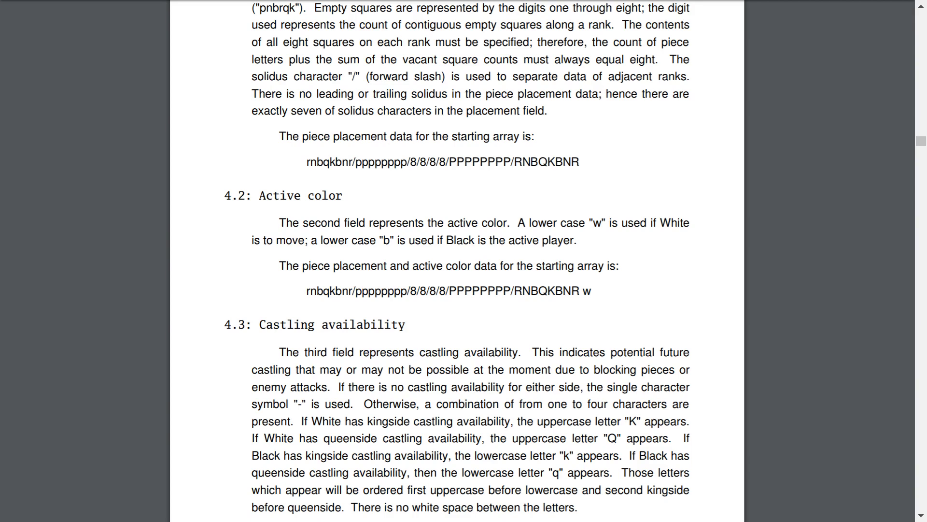
scroll(622, 310, "down", 3)
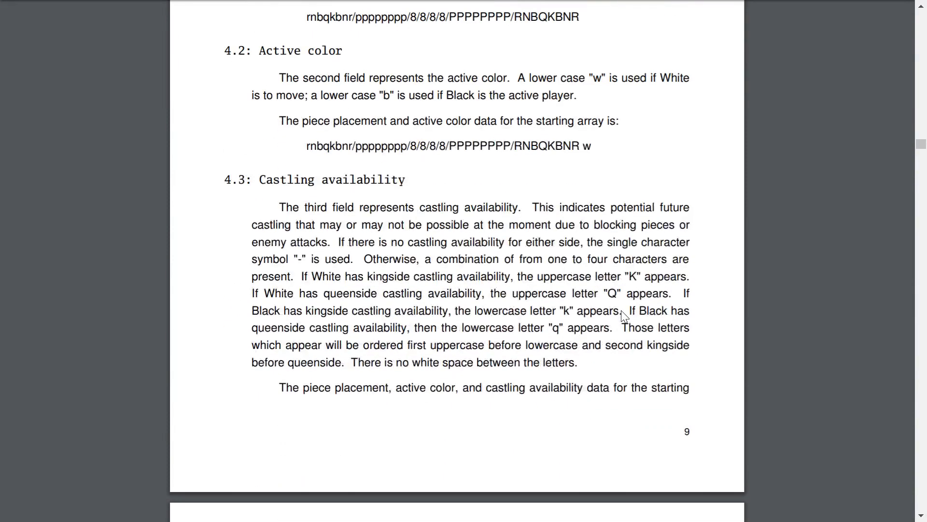
scroll(621, 310, "down", 2)
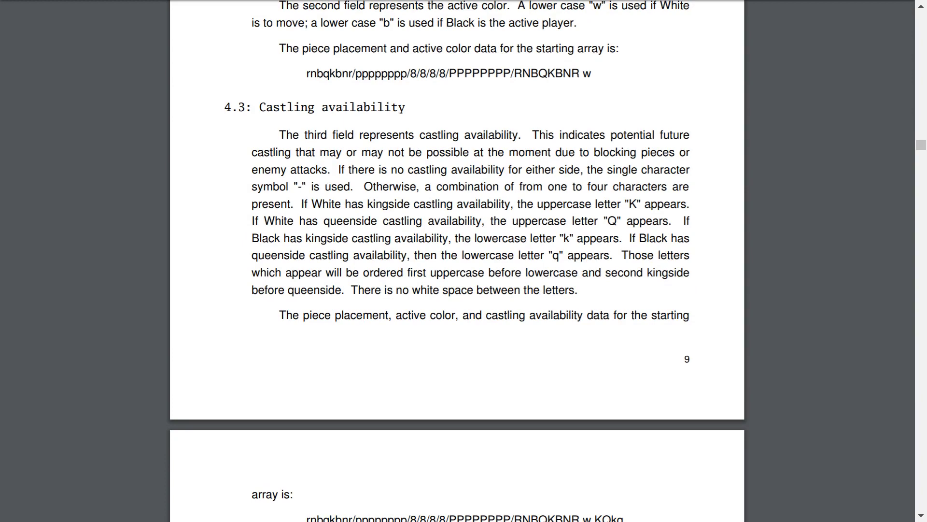
scroll(660, 312, "down", 5)
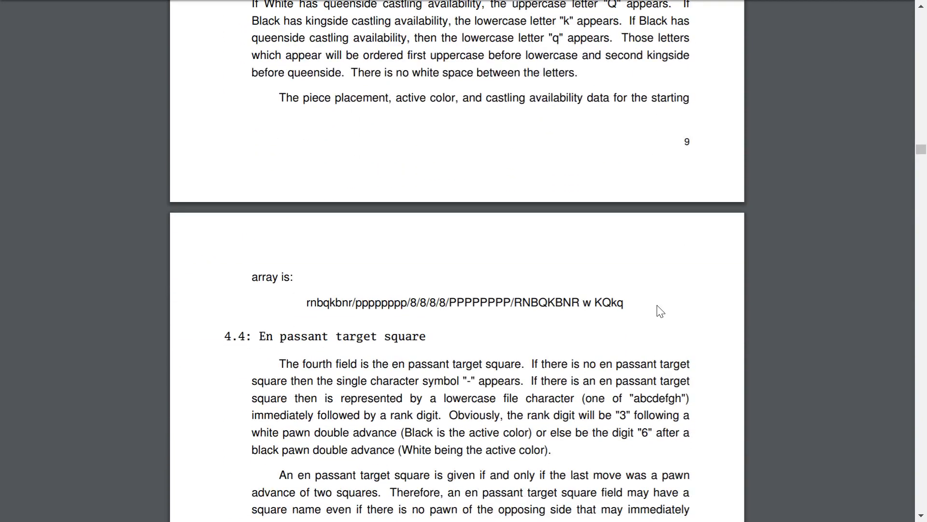
scroll(661, 312, "down", 3)
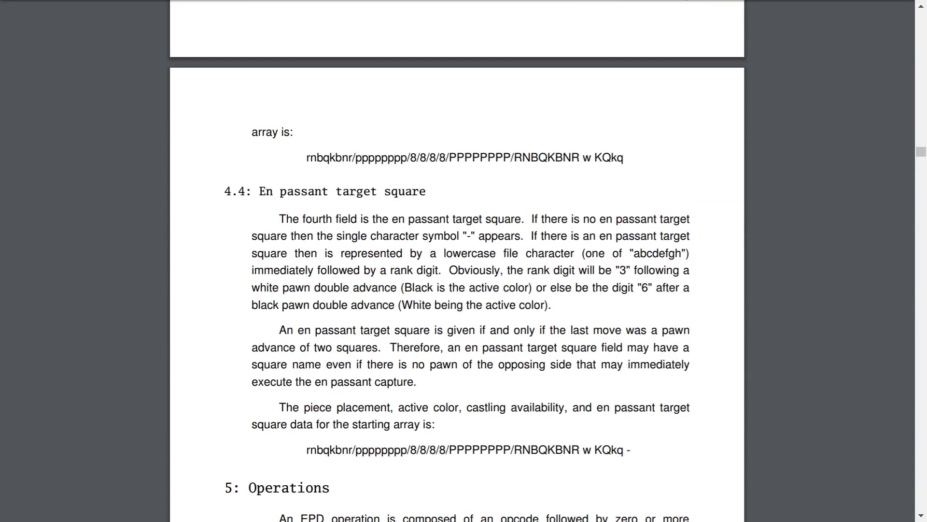
scroll(638, 429, "down", 2)
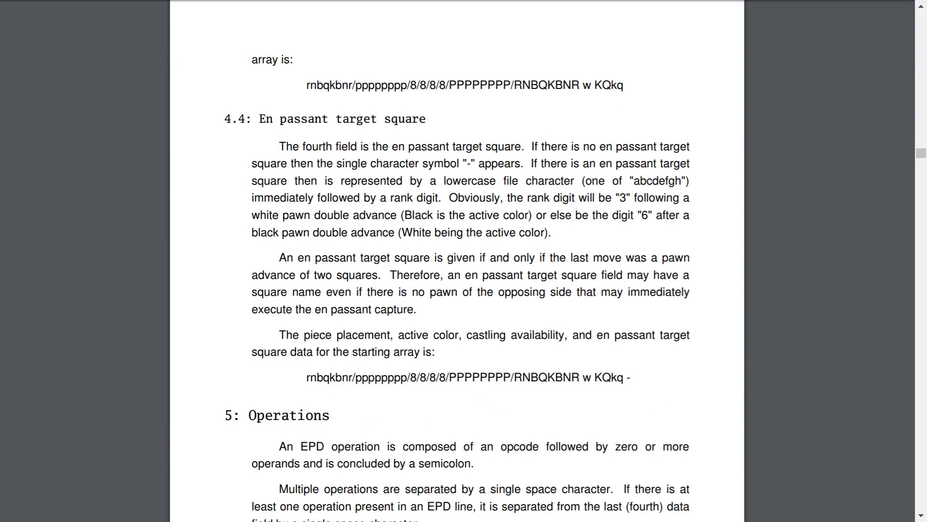
scroll(464, 261, "down", 5)
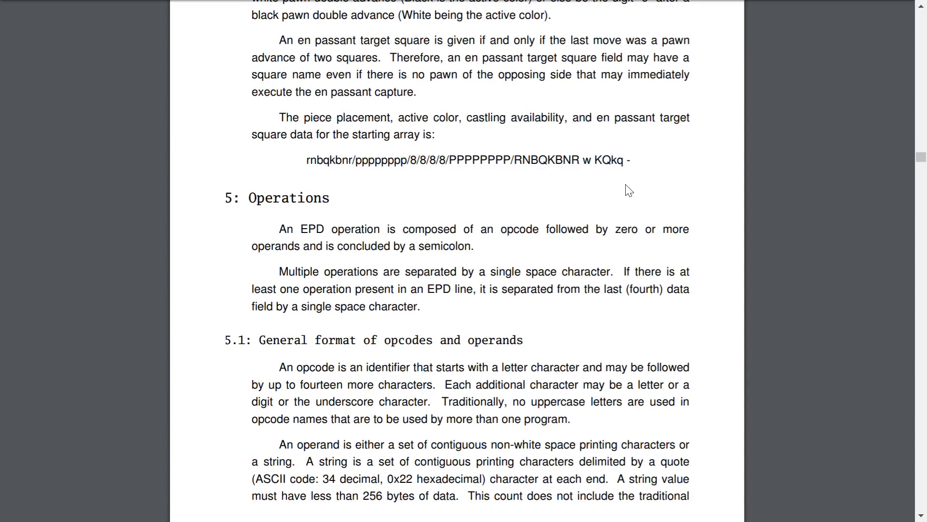
scroll(650, 189, "up", 3)
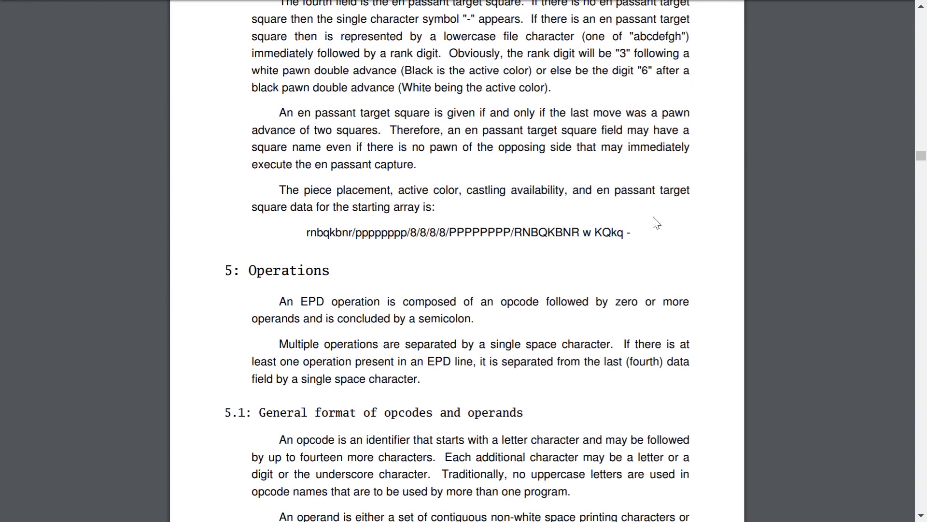
scroll(665, 249, "up", 6)
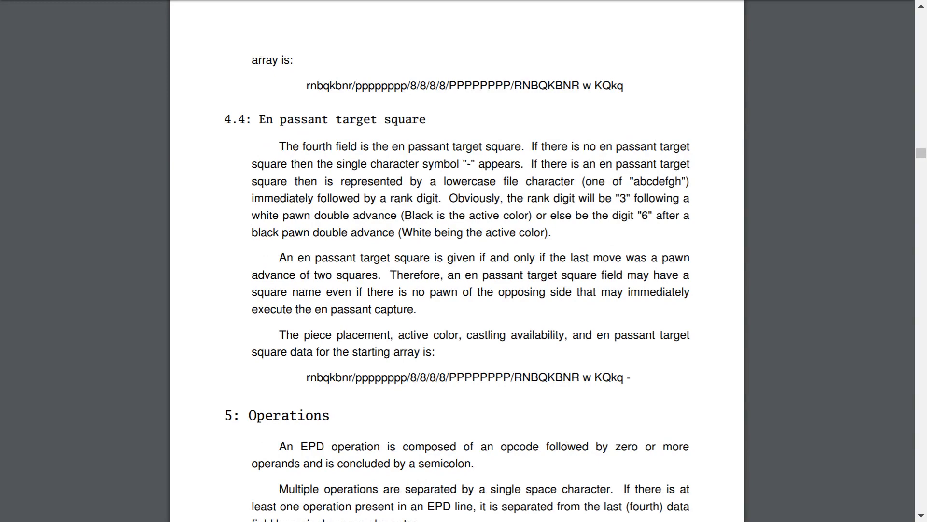
scroll(457, 261, "down", 6)
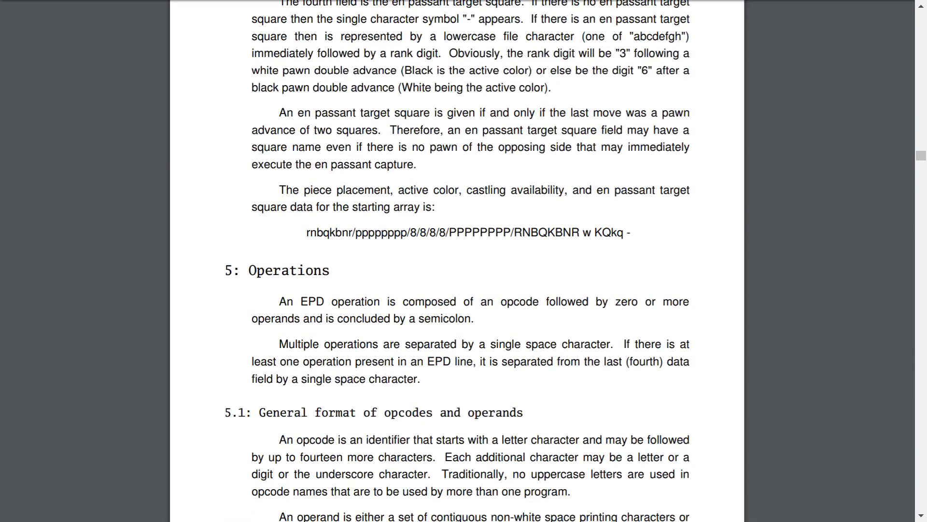
Read through section 5 on operations and operand basetypes, and the opcode list from "acn" to the "c0" comment opcode
scroll(457, 261, "down", 3)
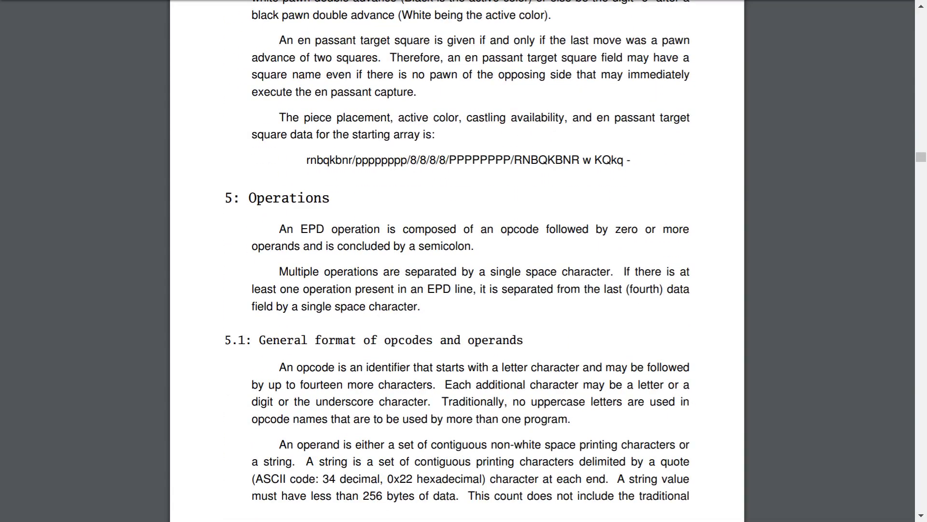
scroll(457, 261, "down", 3)
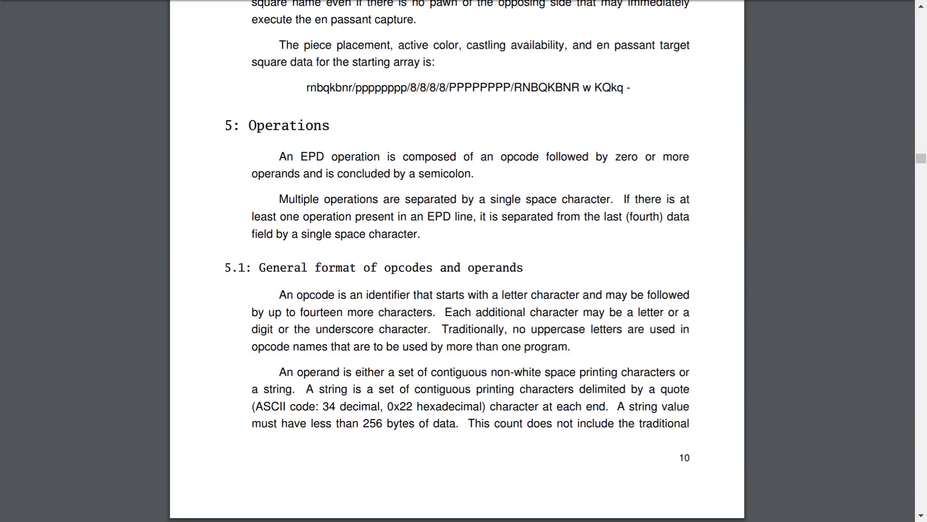
scroll(457, 261, "down", 6)
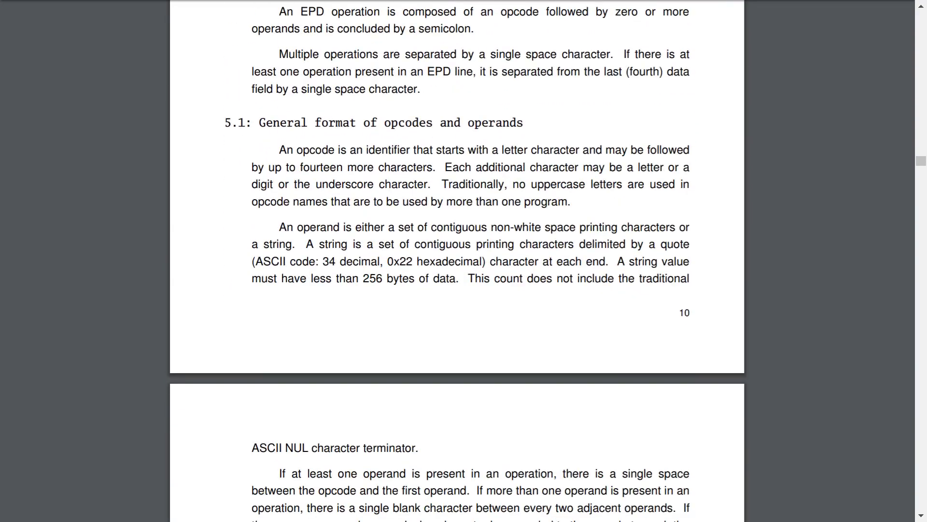
scroll(457, 261, "down", 12)
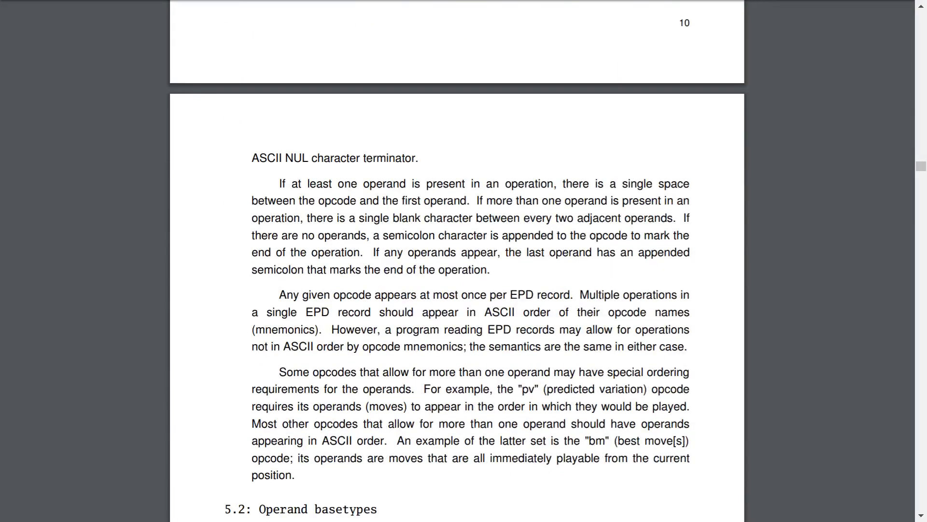
scroll(457, 260, "down", 6)
scroll(457, 261, "down", 20)
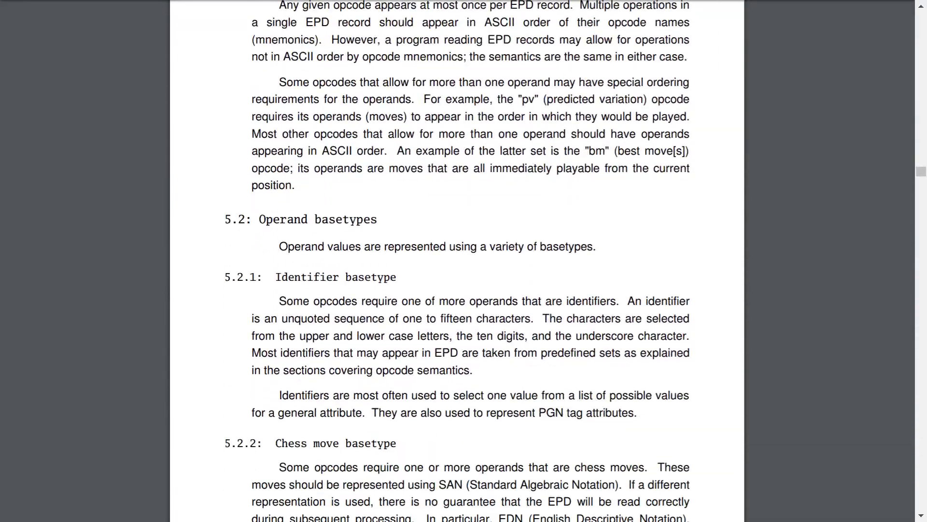
scroll(457, 261, "down", 20)
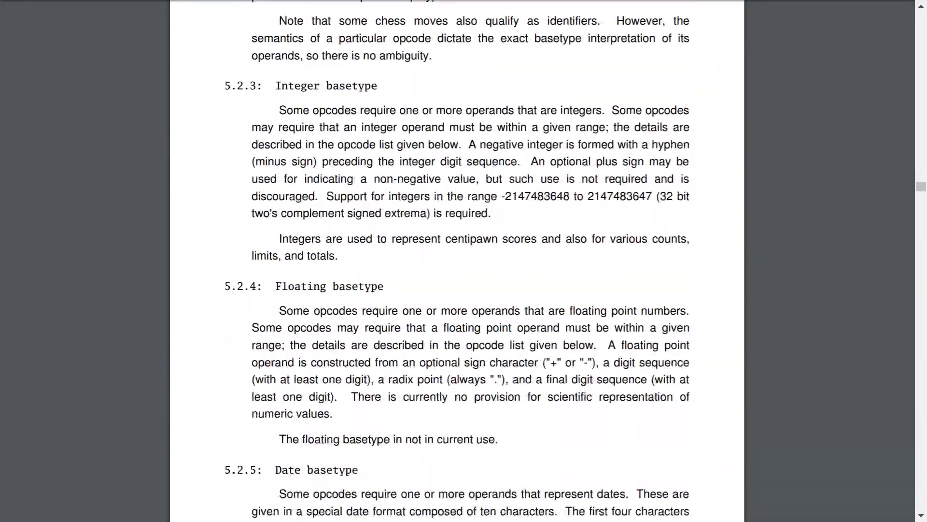
scroll(457, 261, "down", 20)
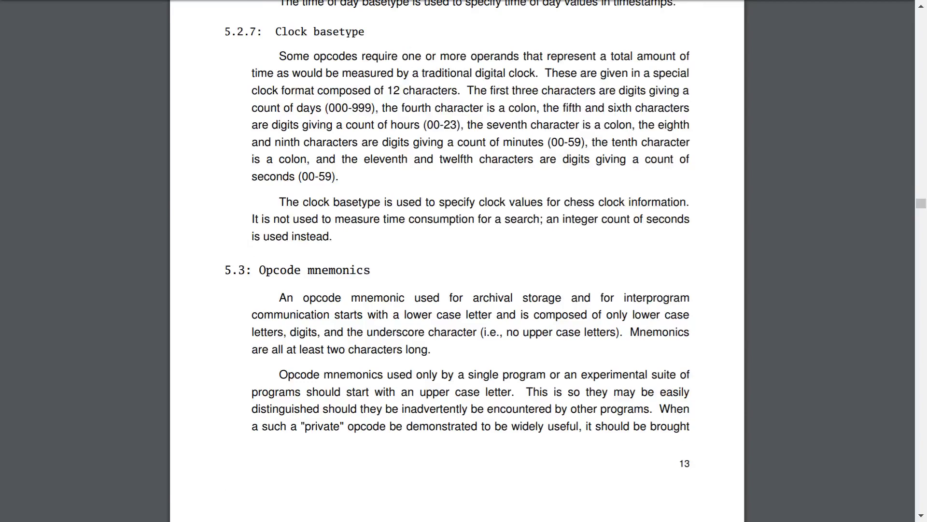
scroll(457, 261, "down", 20)
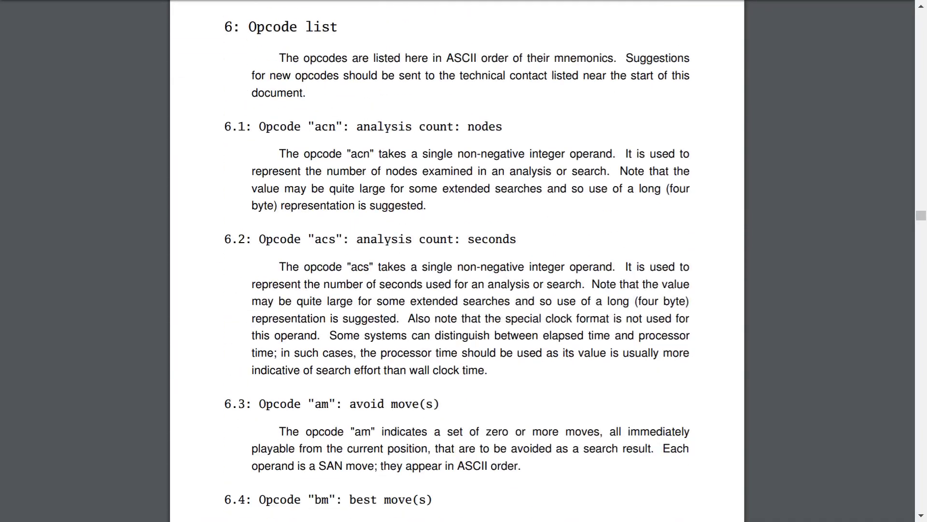
scroll(456, 260, "down", 4)
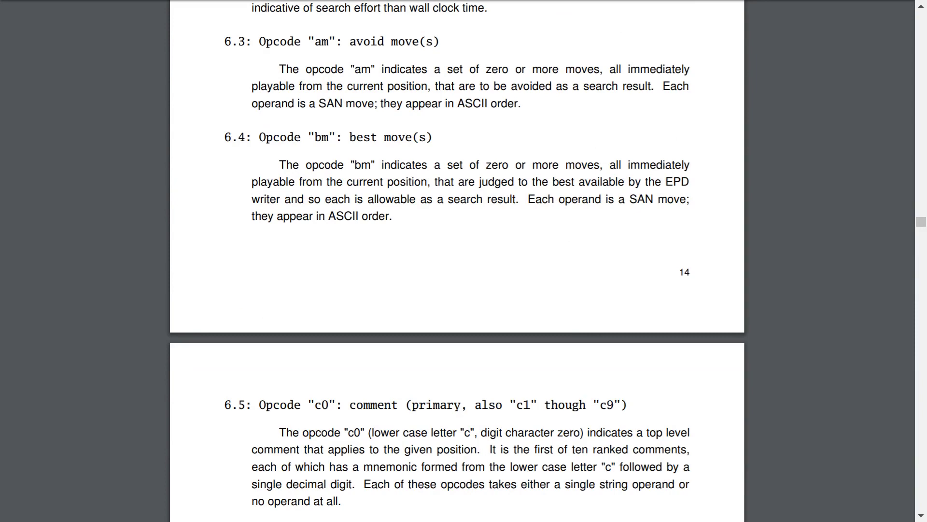
scroll(625, 314, "down", 3)
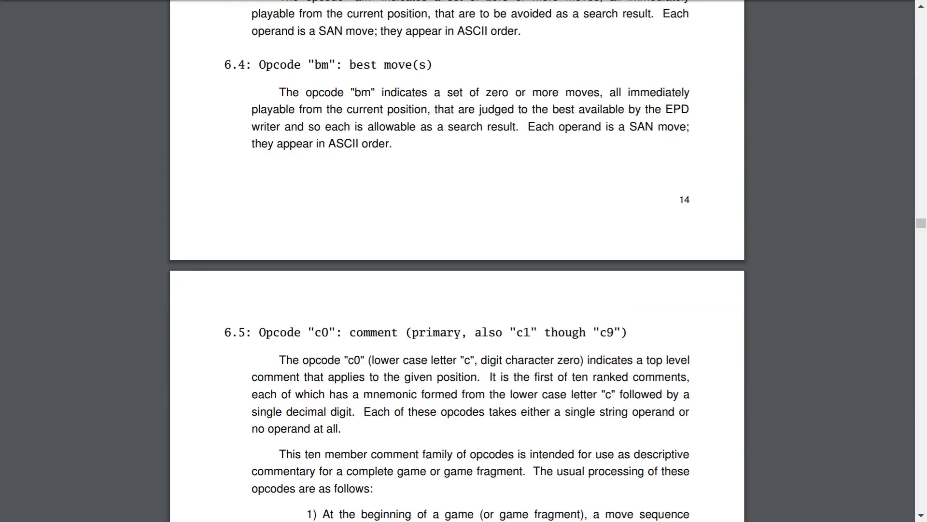
Reread sections 6.3 and 6.4 of the EPD specification on the "am" avoid-move and "bm" best-move opcodes
scroll(538, 297, "up", 6)
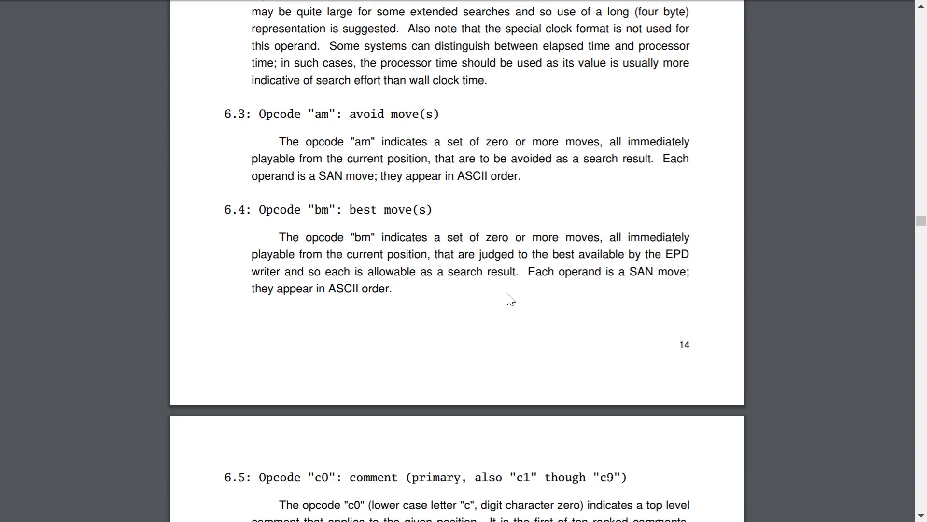
scroll(546, 305, "down", 5)
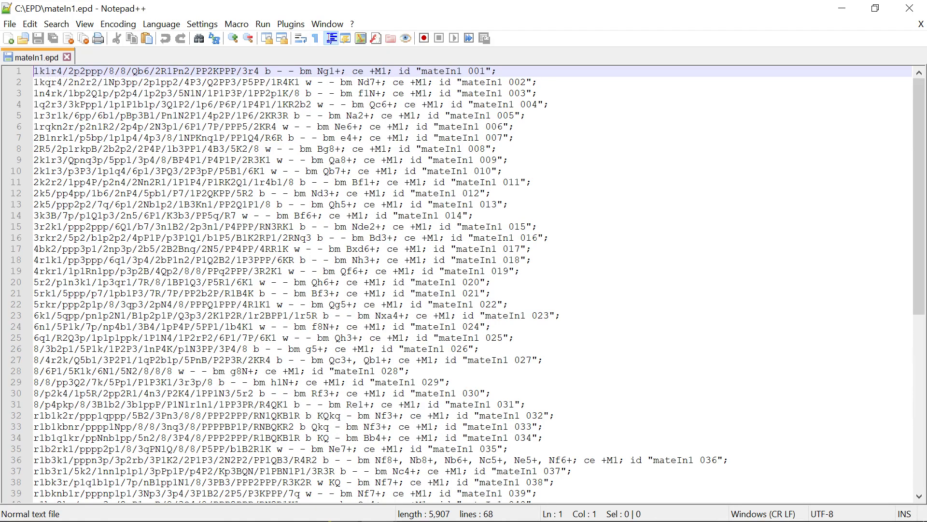
Look through all records of mateIn1.epd in Notepad++ and examine the position, best-move, evaluation and id fields of the first record
scroll(464, 285, "down", 10)
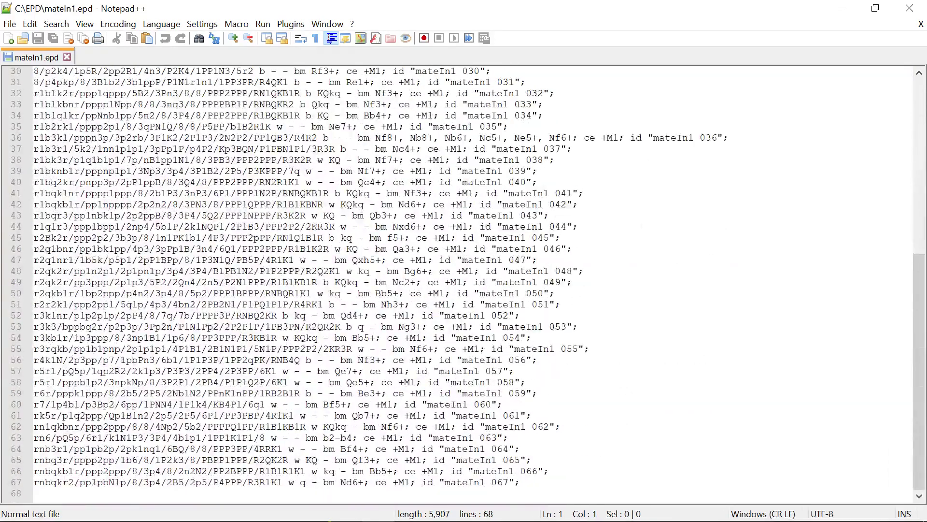
scroll(464, 285, "up", 10)
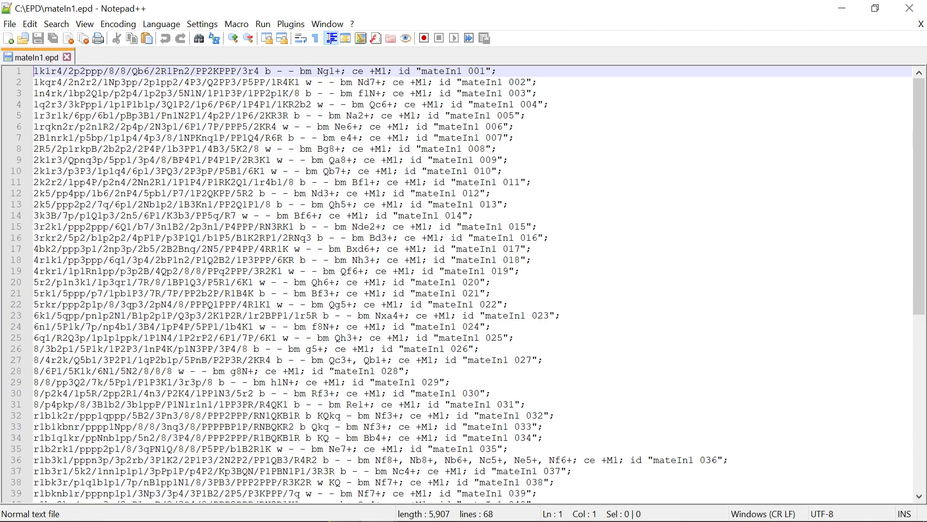
left_click(305, 71)
left_click(300, 71)
left_click(387, 71)
left_click(496, 71)
Switch to Arena, locate the Automatic Analysis command and bring its already open dialog to the front
key("alt+Tab")
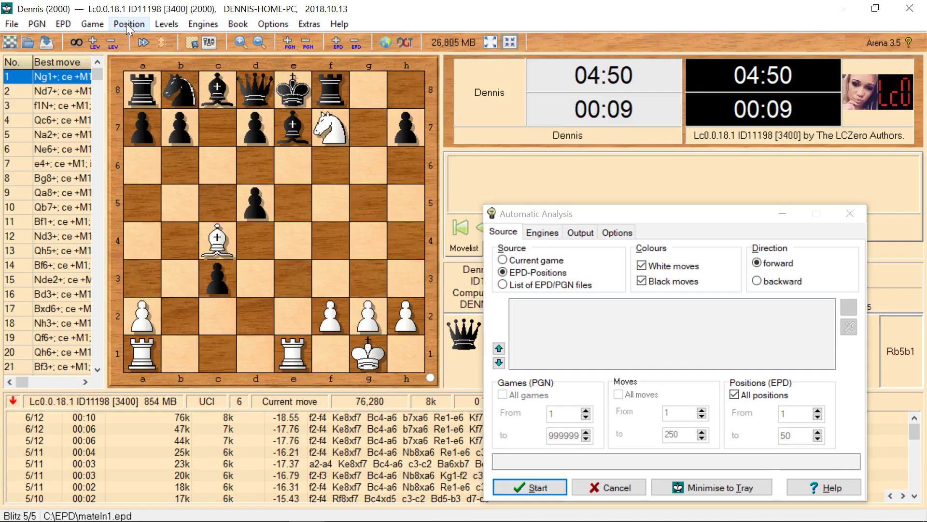
left_click(126, 23)
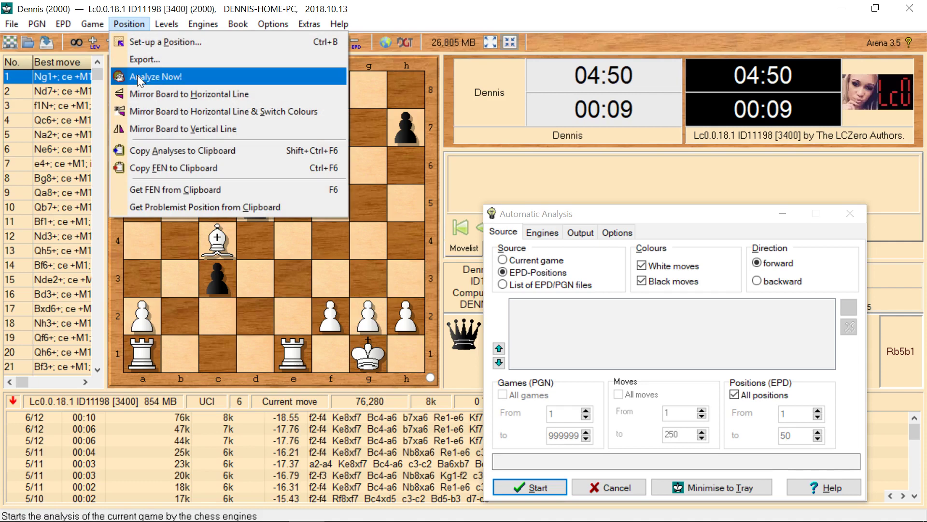
left_click(126, 24)
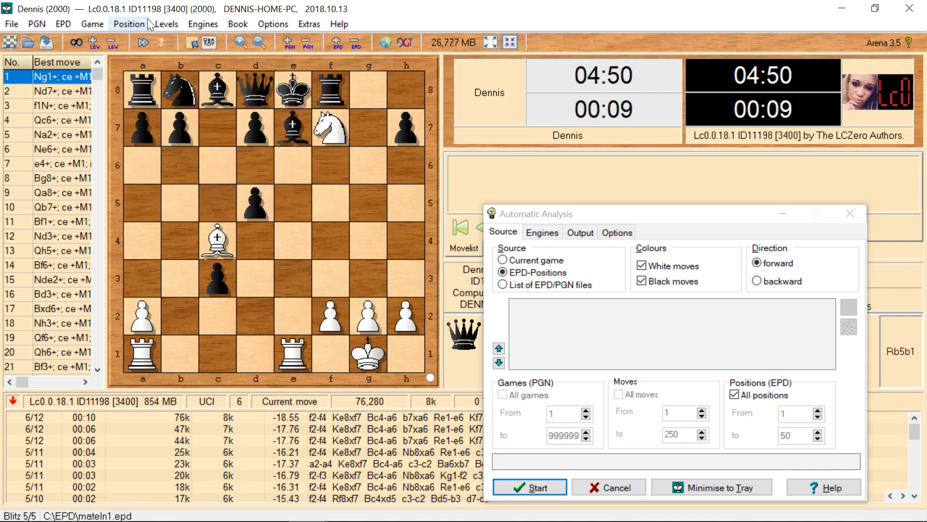
left_click(201, 23)
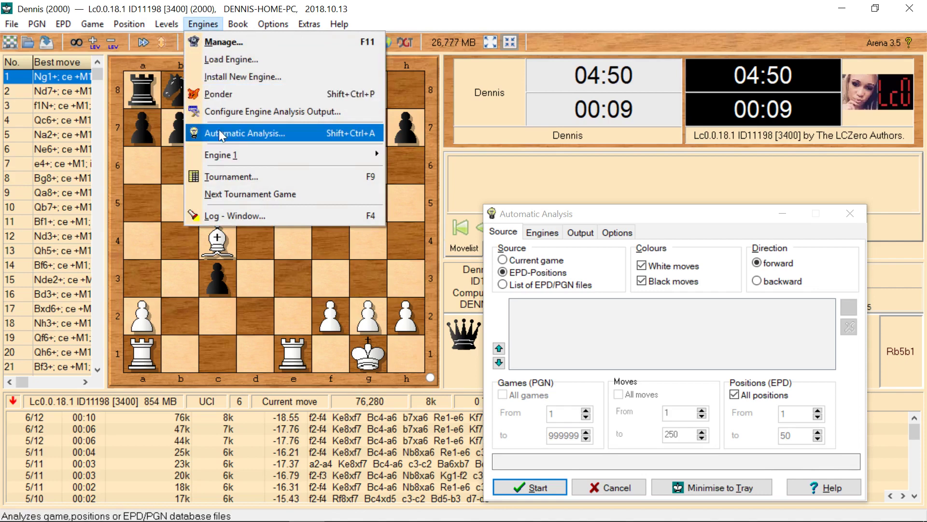
left_click(591, 218)
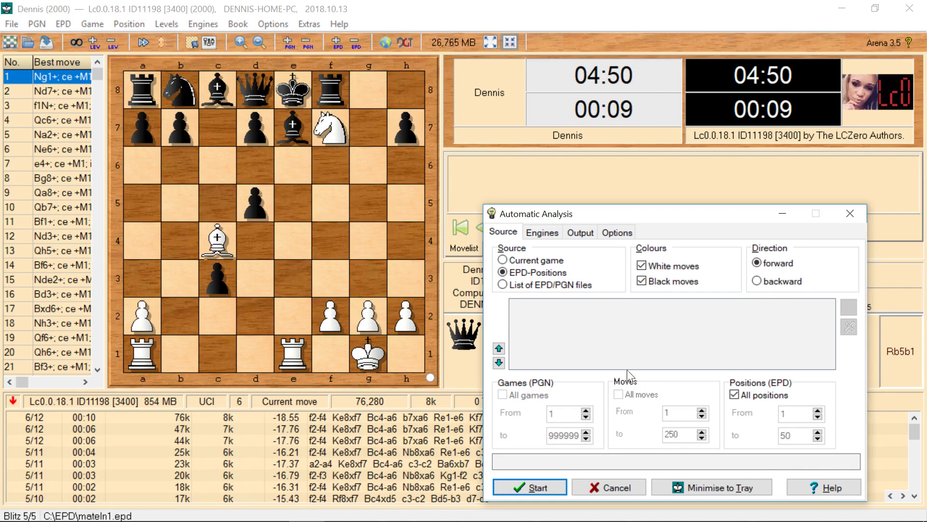
Set the automatic analysis level for the listed engines to 20 seconds per move
left_click(542, 233)
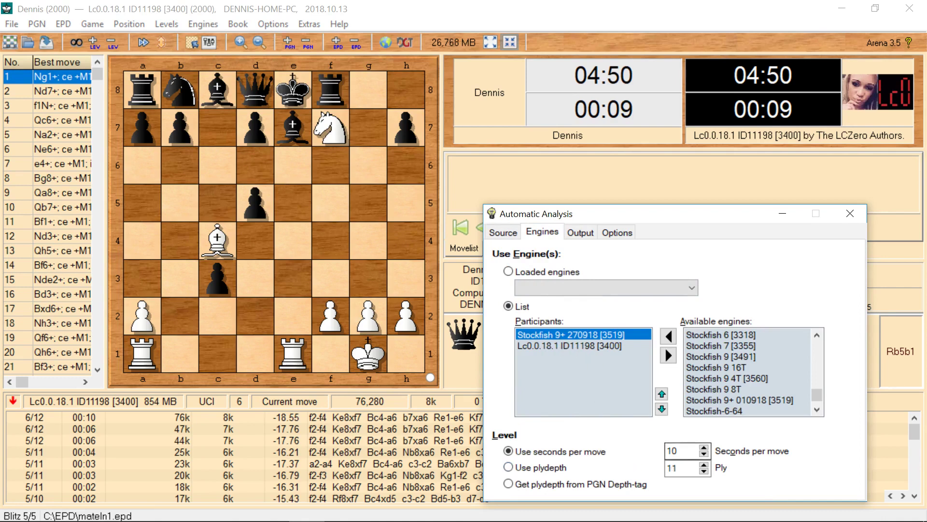
left_click(677, 450)
key("BackSpace")
key("BackSpace")
type("20")
Check the protocol and report file output settings, and start the automatic analysis of the EPD positions
left_click(580, 234)
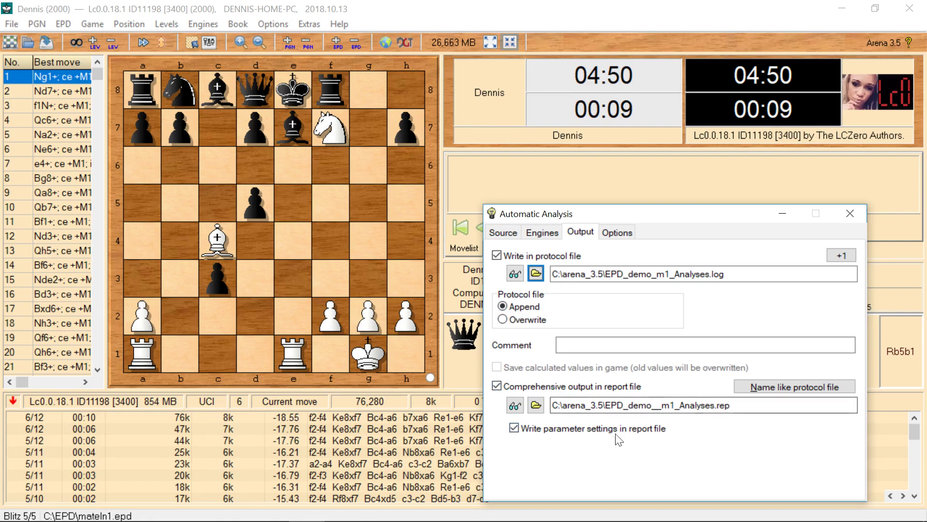
left_click(504, 235)
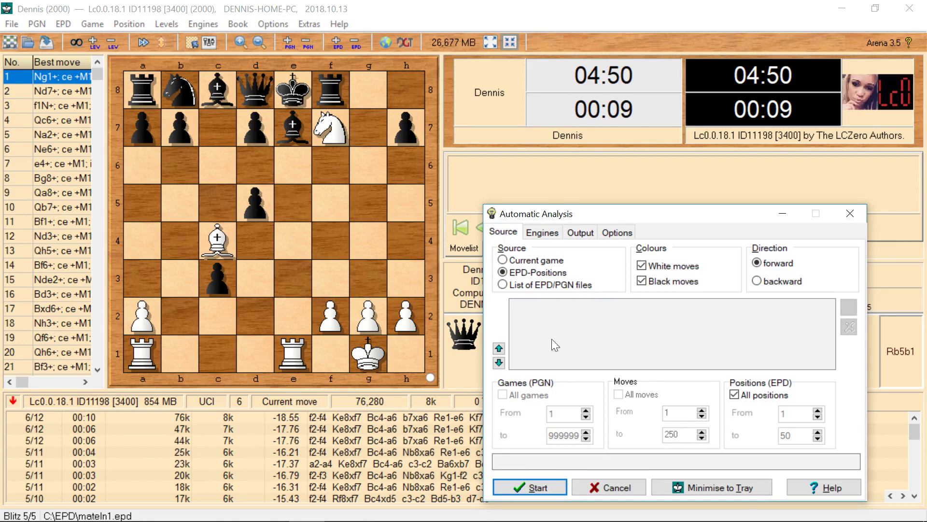
left_click(538, 488)
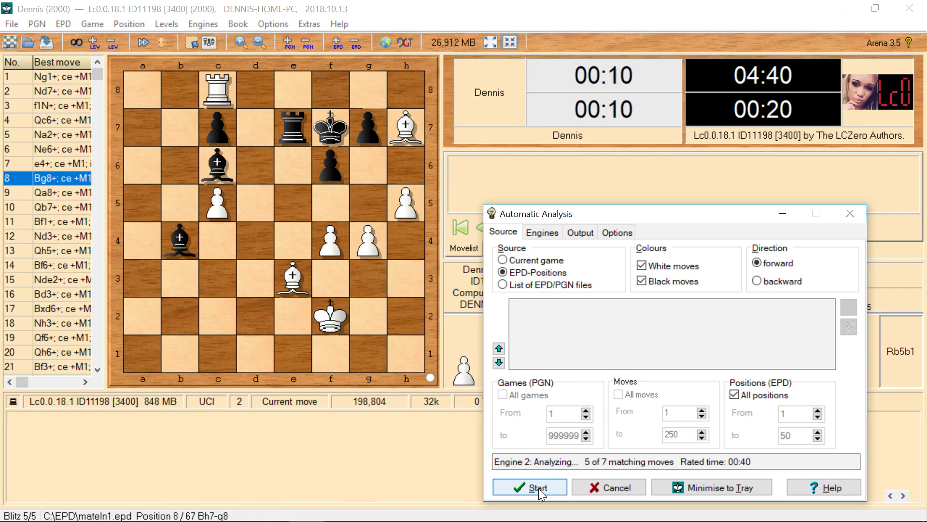
Open the engine log window, move it up over the clocks and widen it slightly
left_click(201, 26)
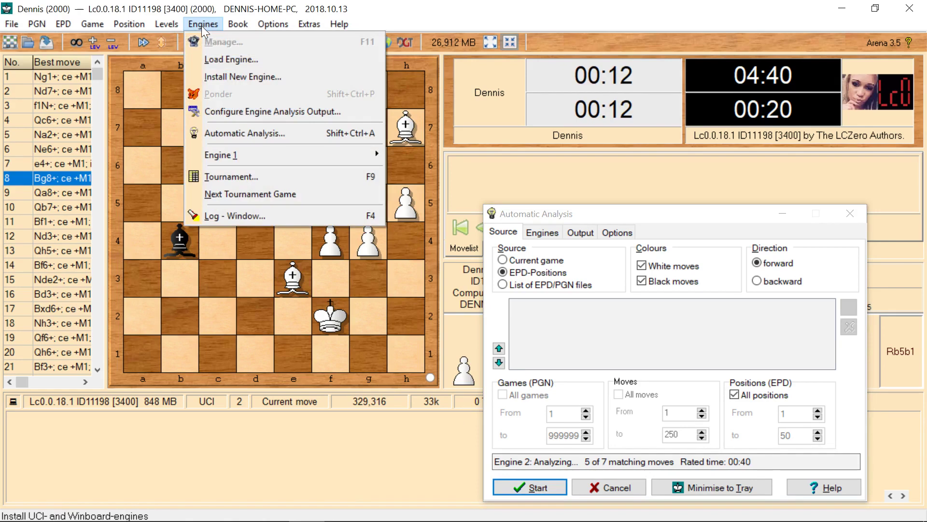
left_click(238, 212)
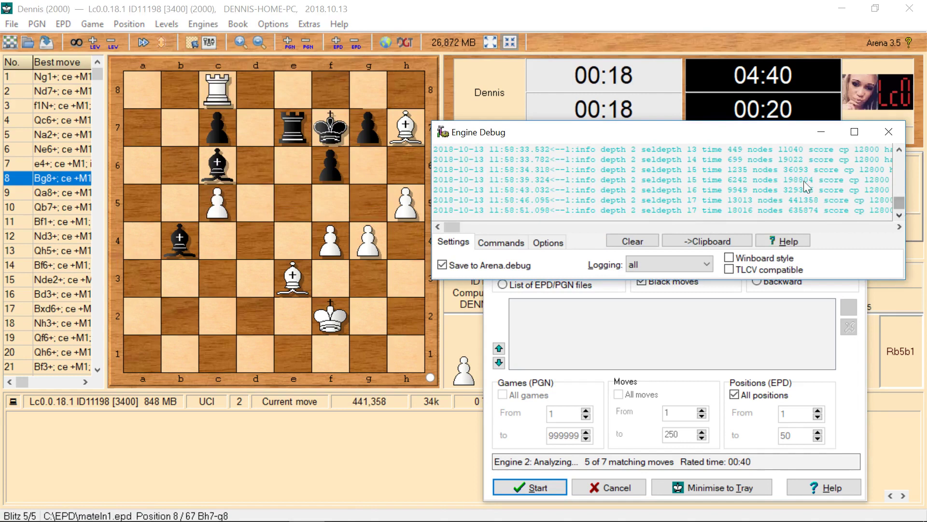
left_click_drag(687, 127, 689, 95)
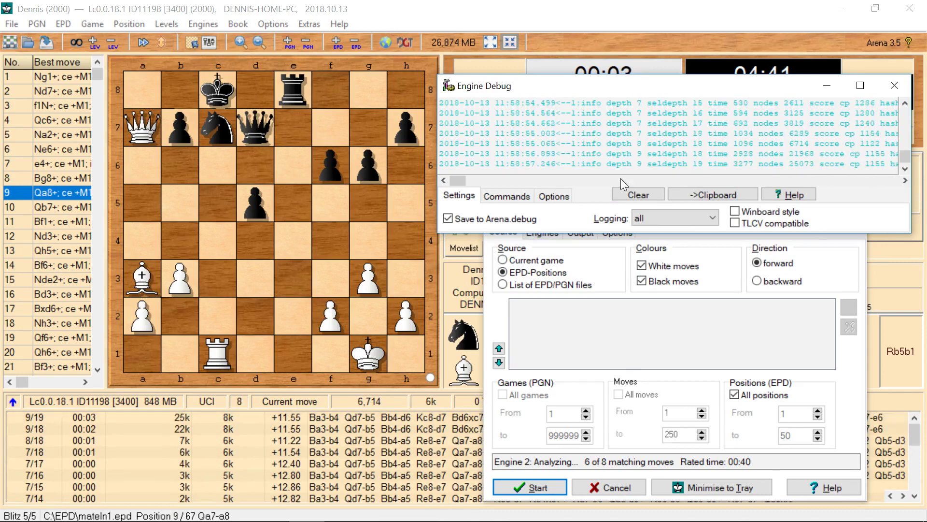
left_click_drag(433, 202, 424, 202)
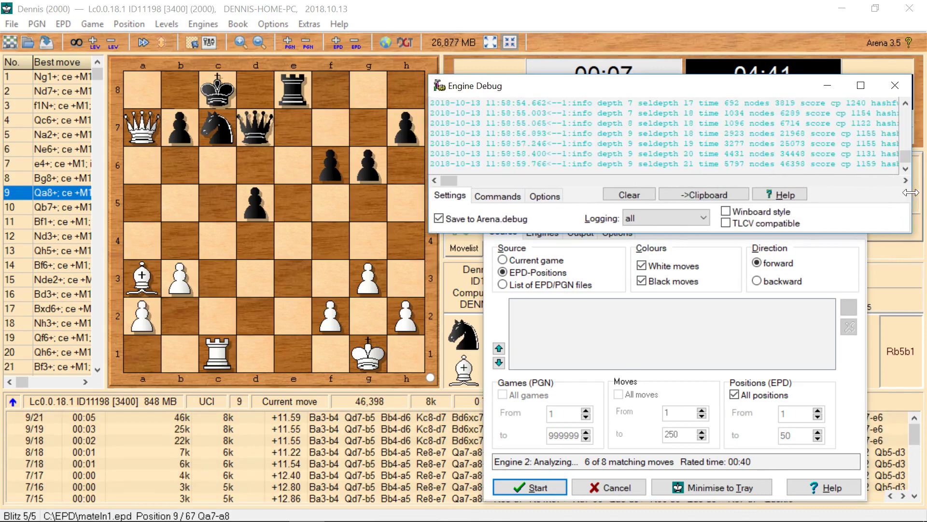
left_click_drag(911, 192, 926, 192)
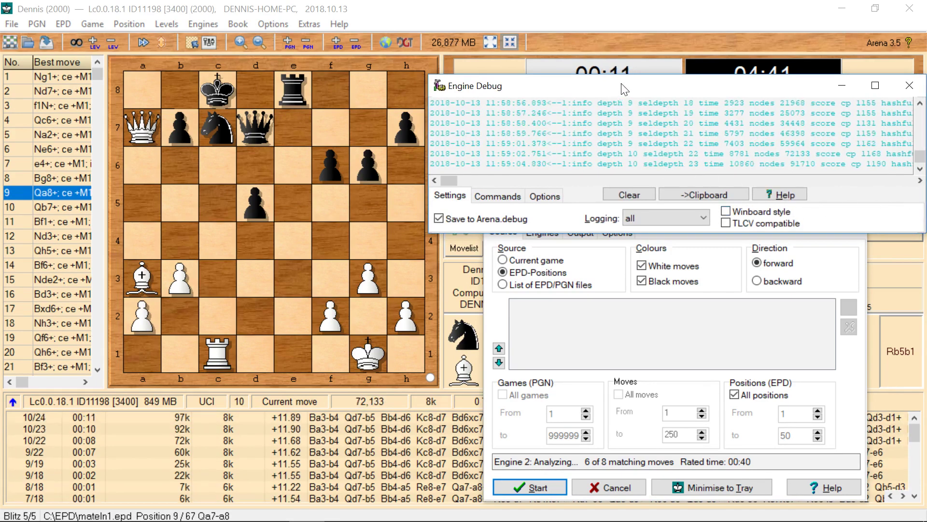
left_click_drag(621, 88, 605, 84)
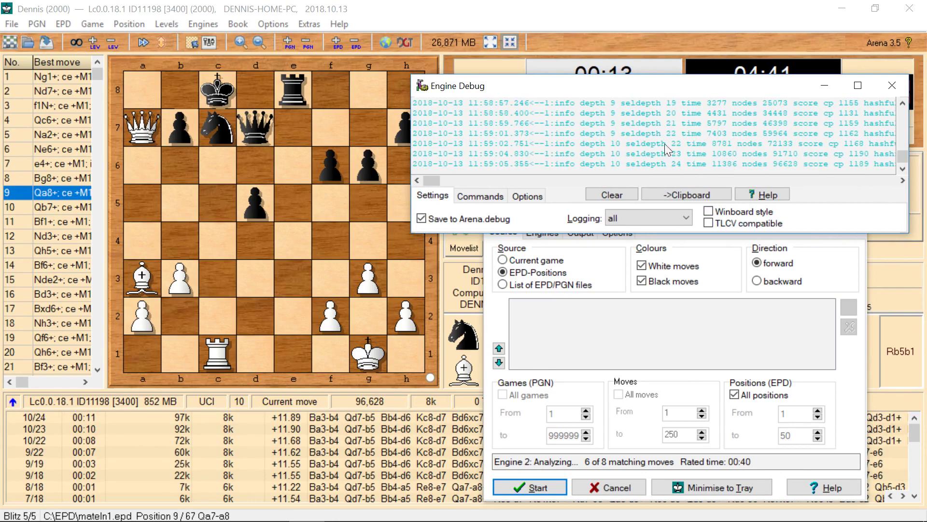
Examine the node, score and principal variation values further along the lines of the engine log
left_click(465, 180)
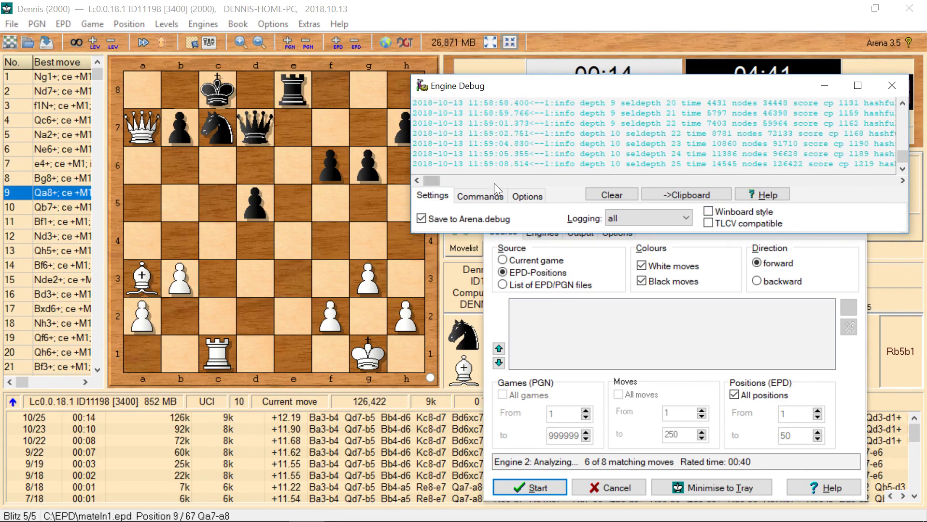
left_click(857, 181)
left_click(871, 180)
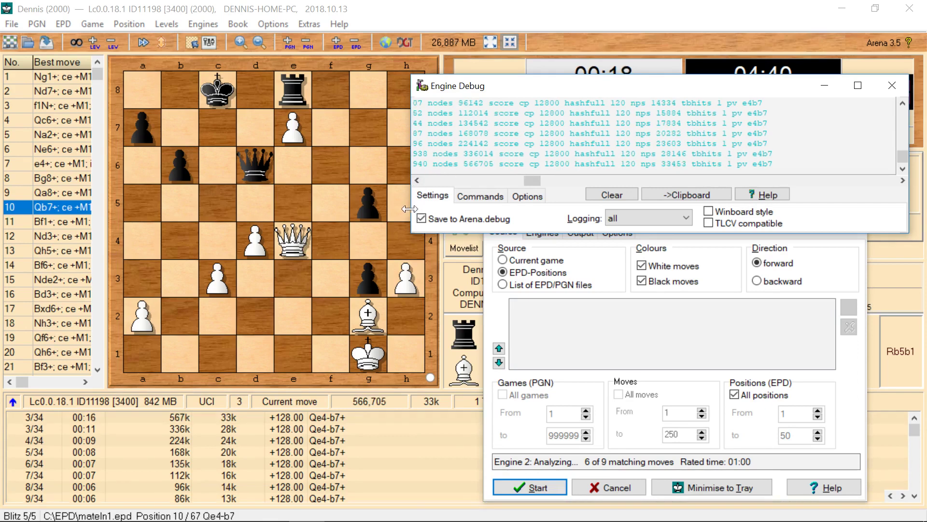
Resize the Engine Debug window to clear the chessboard and extend it down over most of the Automatic Analysis dialog
left_click_drag(409, 209, 438, 207)
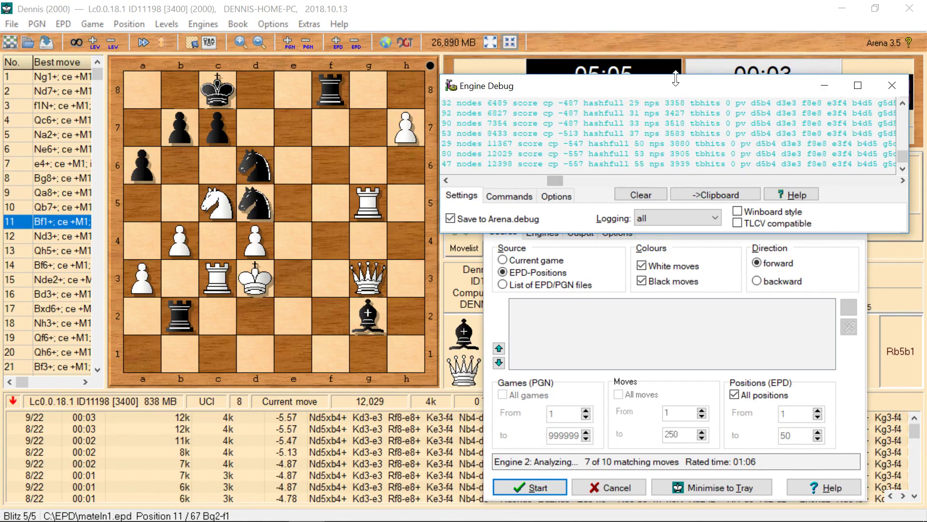
left_click_drag(676, 76, 676, 93)
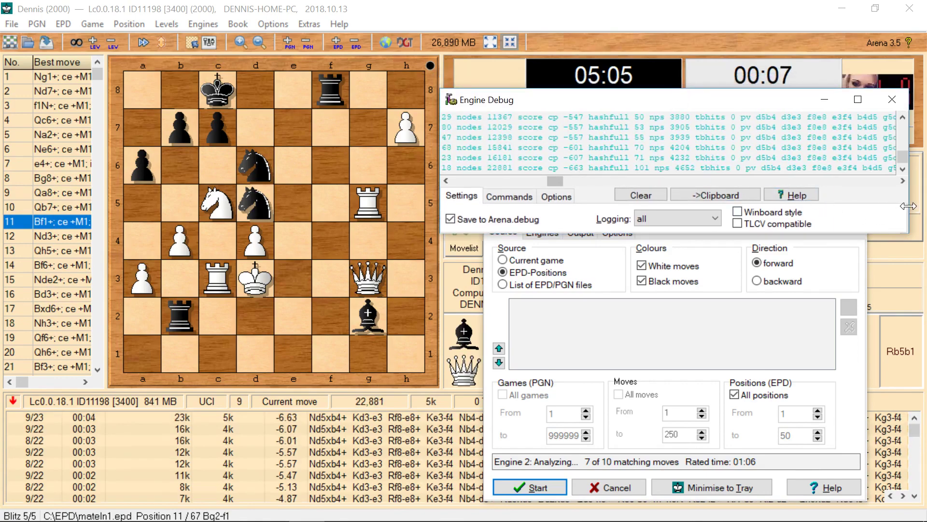
left_click_drag(909, 206, 925, 206)
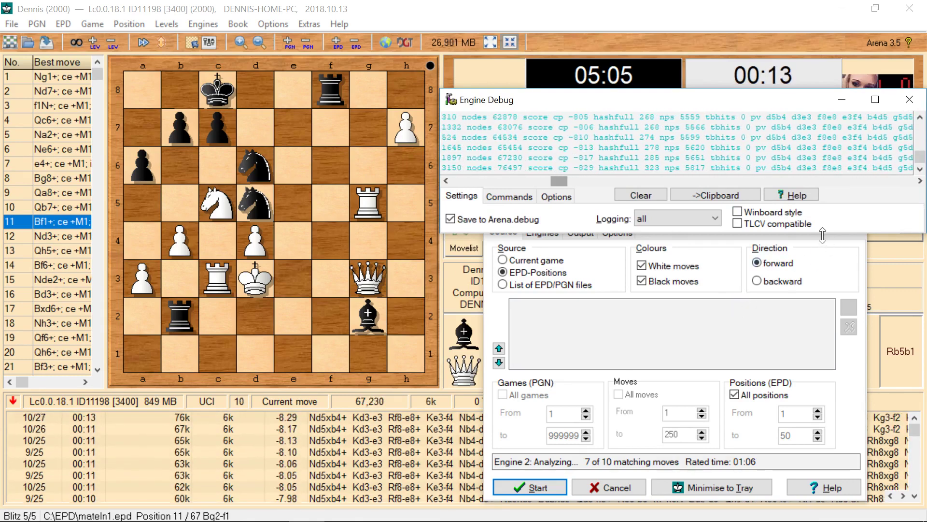
left_click_drag(822, 235, 858, 444)
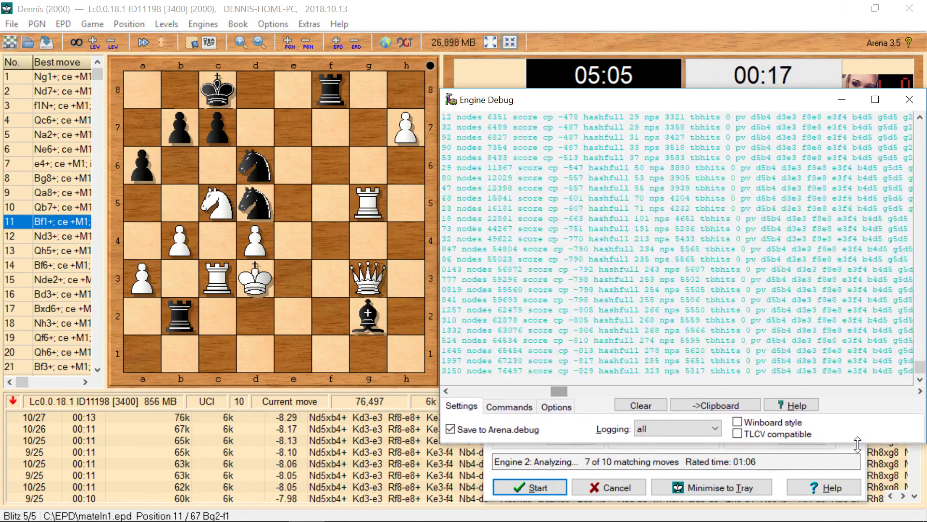